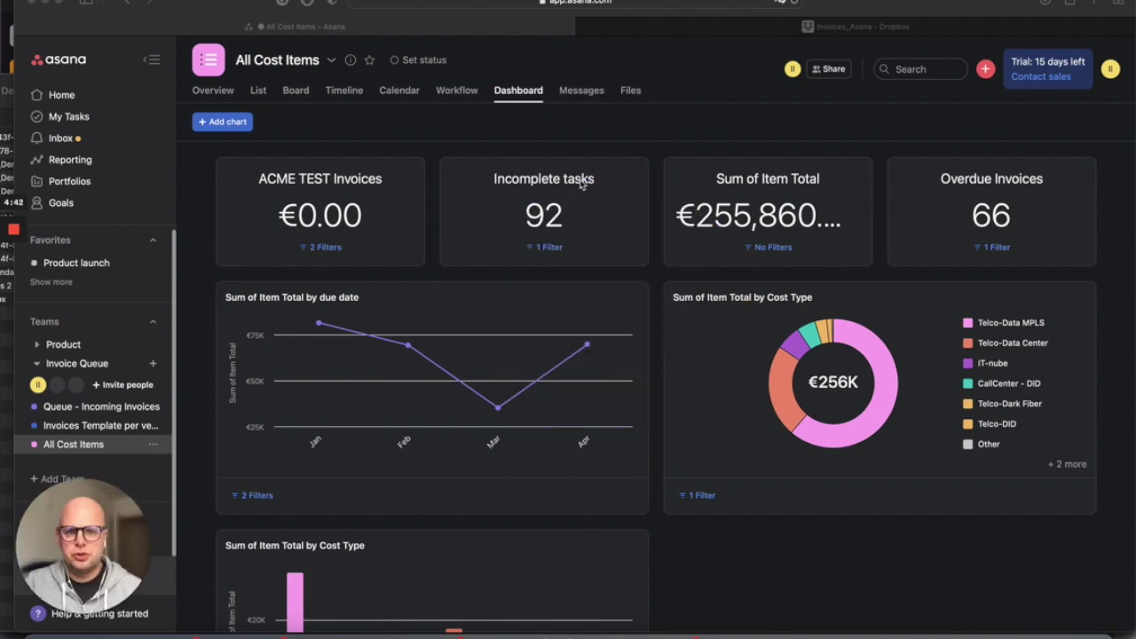
- Scroll through the All Cost Items dashboard to review the current totals
{"action": "scroll", "coordinate": [578, 183], "scroll_direction": "down", "scroll_amount": 2}
{"action": "scroll", "coordinate": [577, 185], "scroll_direction": "up", "scroll_amount": 2}
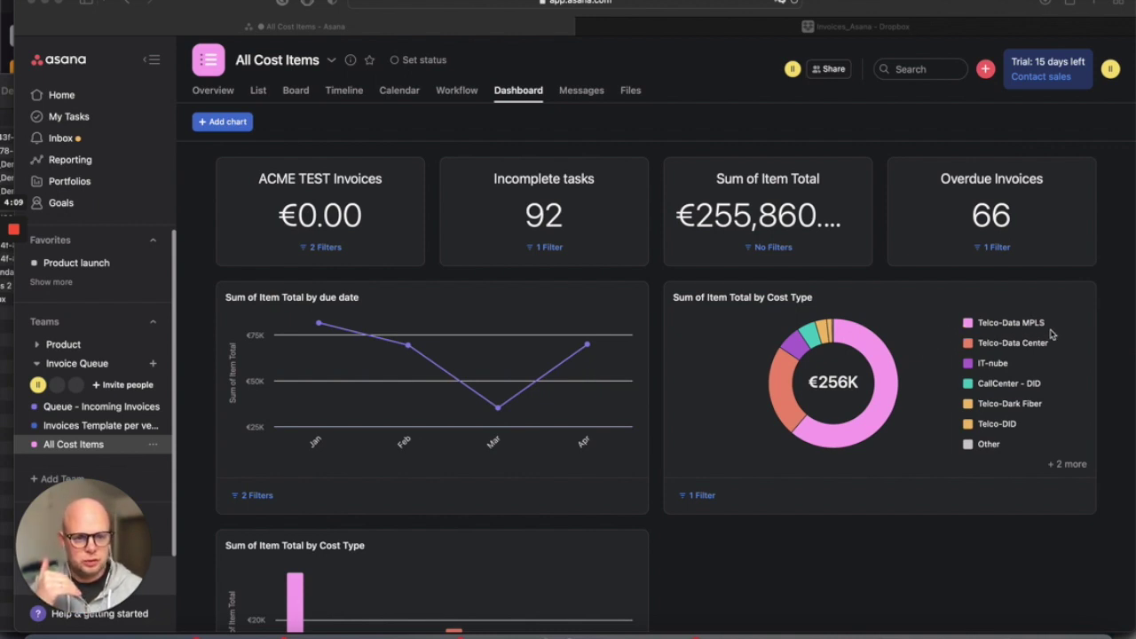
{"action": "scroll", "coordinate": [1015, 391], "scroll_direction": "down", "scroll_amount": 1}
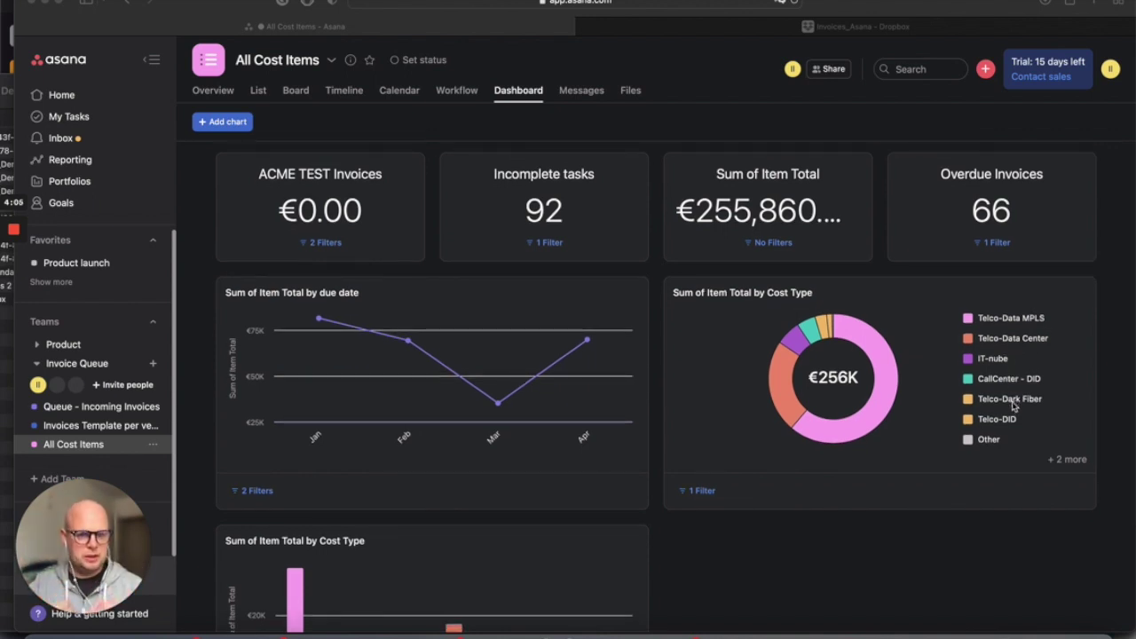
{"action": "scroll", "coordinate": [745, 398], "scroll_direction": "down", "scroll_amount": 2}
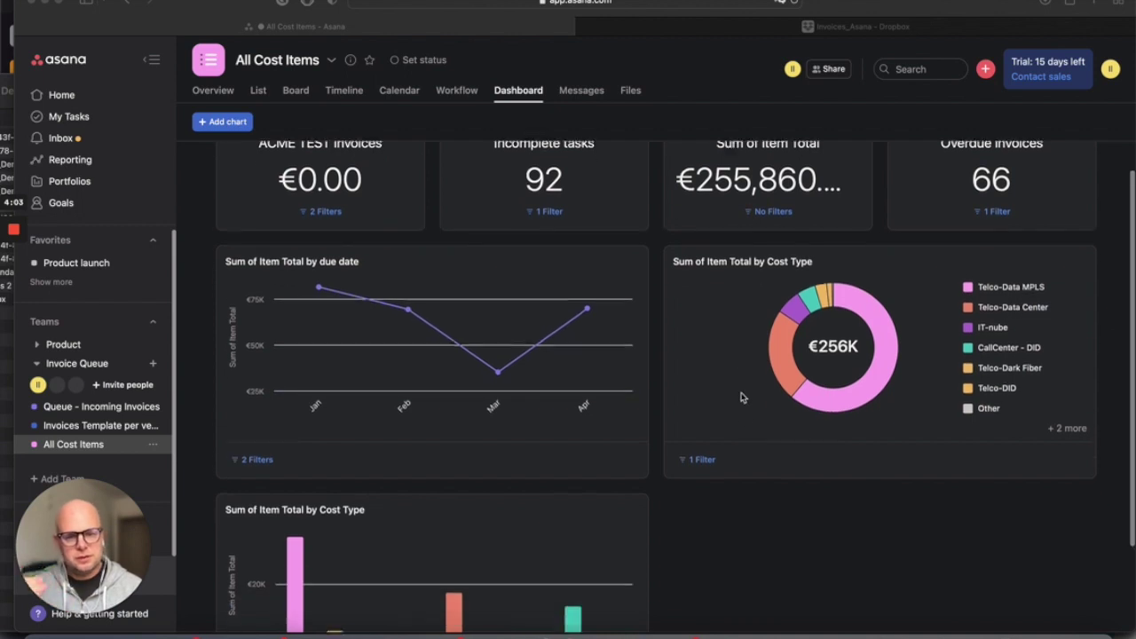
{"action": "scroll", "coordinate": [743, 397], "scroll_direction": "down", "scroll_amount": 3}
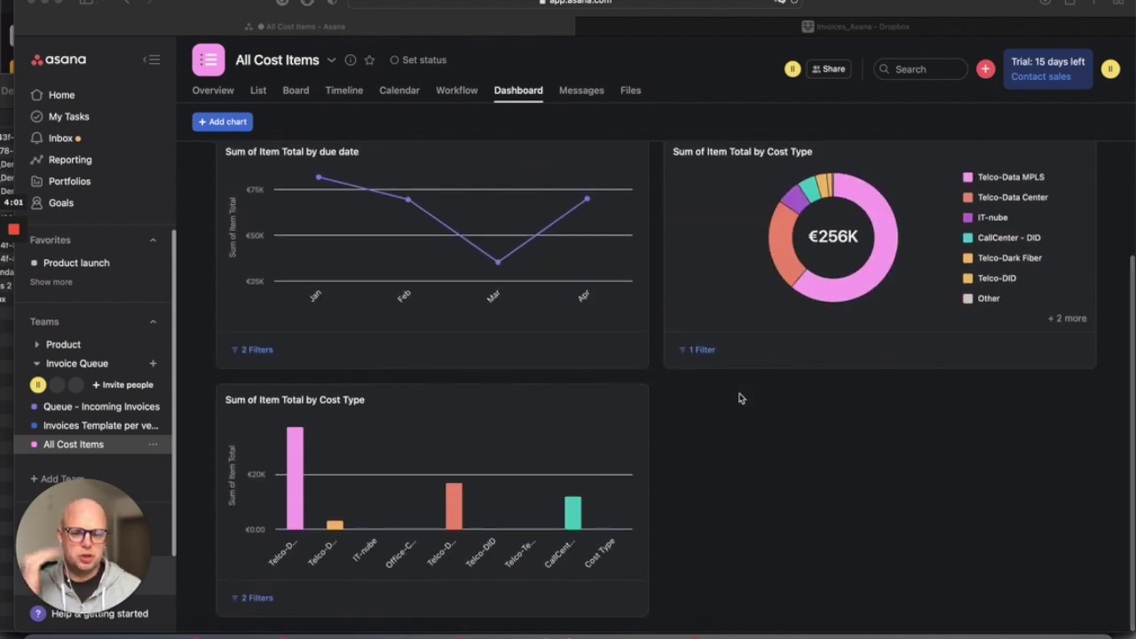
{"action": "scroll", "coordinate": [740, 398], "scroll_direction": "up", "scroll_amount": 4}
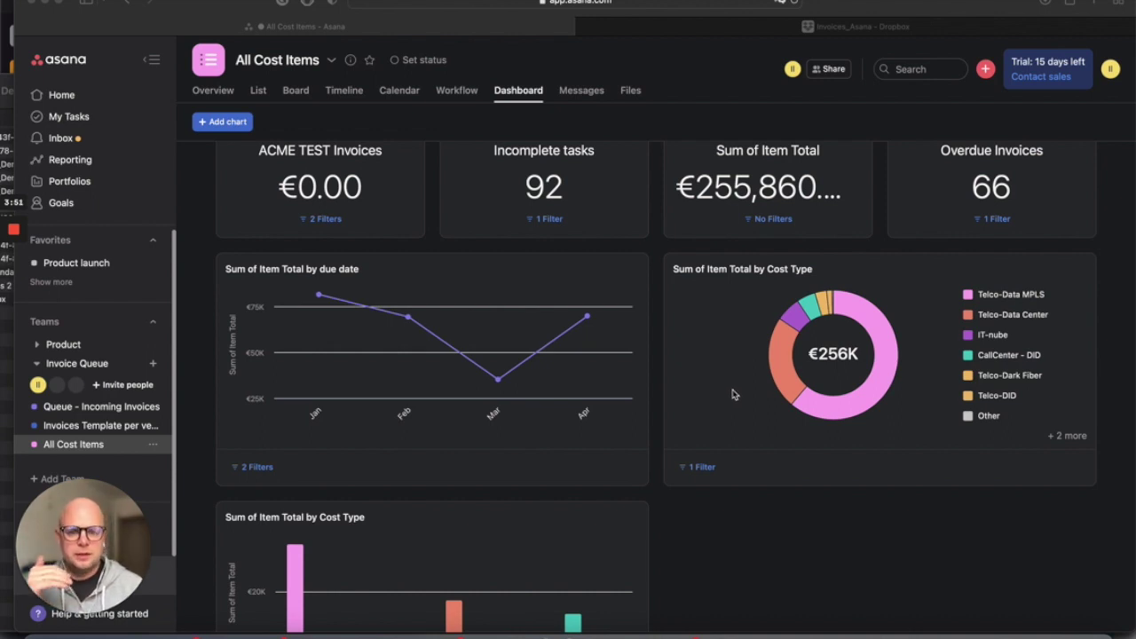
{"action": "scroll", "coordinate": [732, 394], "scroll_direction": "up", "scroll_amount": 1}
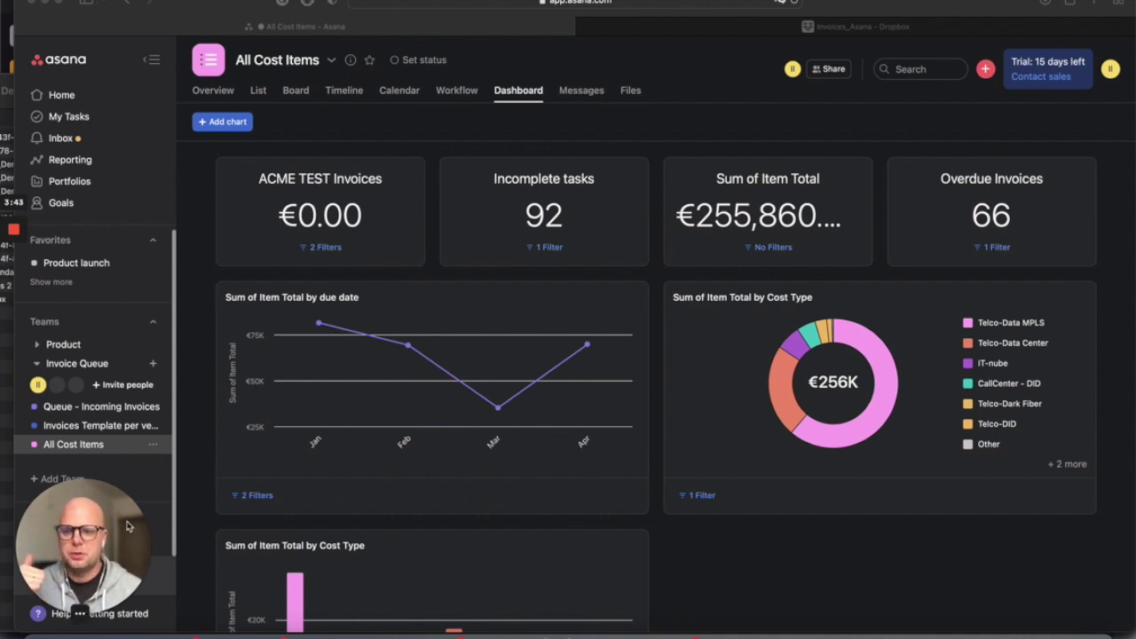
- Upload ACME_Demo_Invoice2.pdf from Finder into Dropbox's Invoices_Asana folder, then return to the Asana dashboard
{"action": "left_click", "coordinate": [858, 25]}
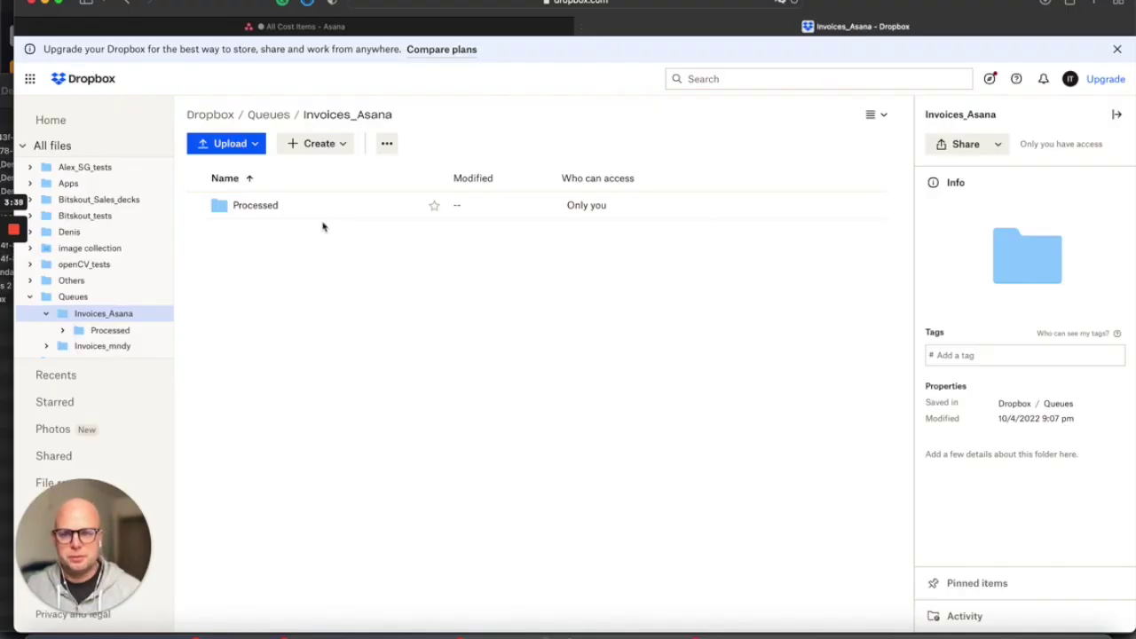
{"action": "left_click", "coordinate": [40, 632]}
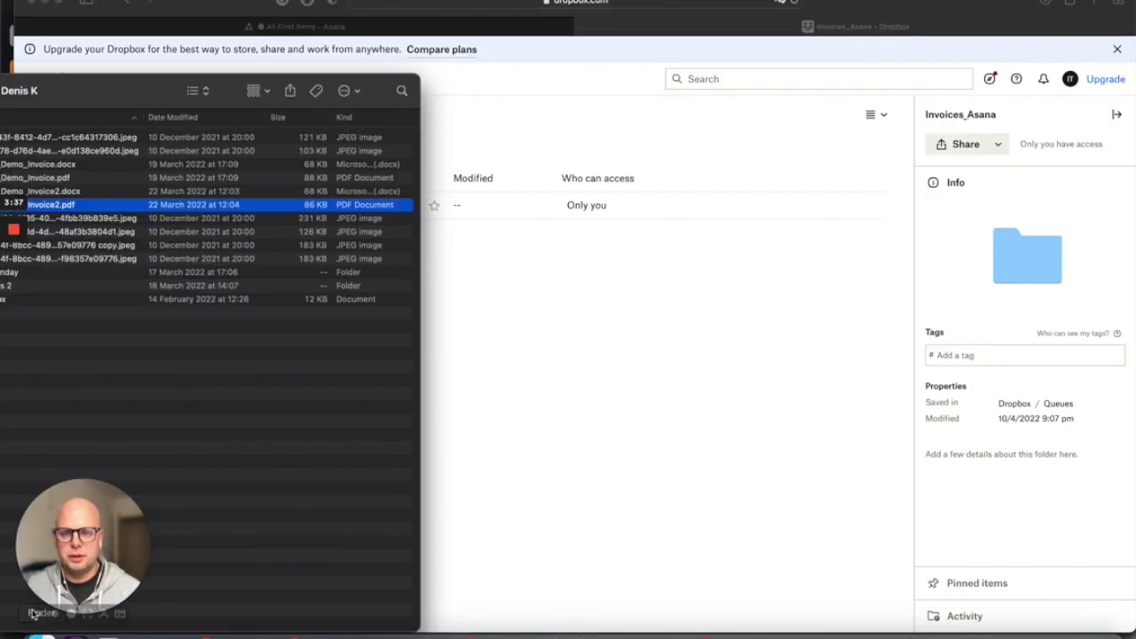
{"action": "left_click_drag", "start_coordinate": [75, 207], "coordinate": [652, 304]}
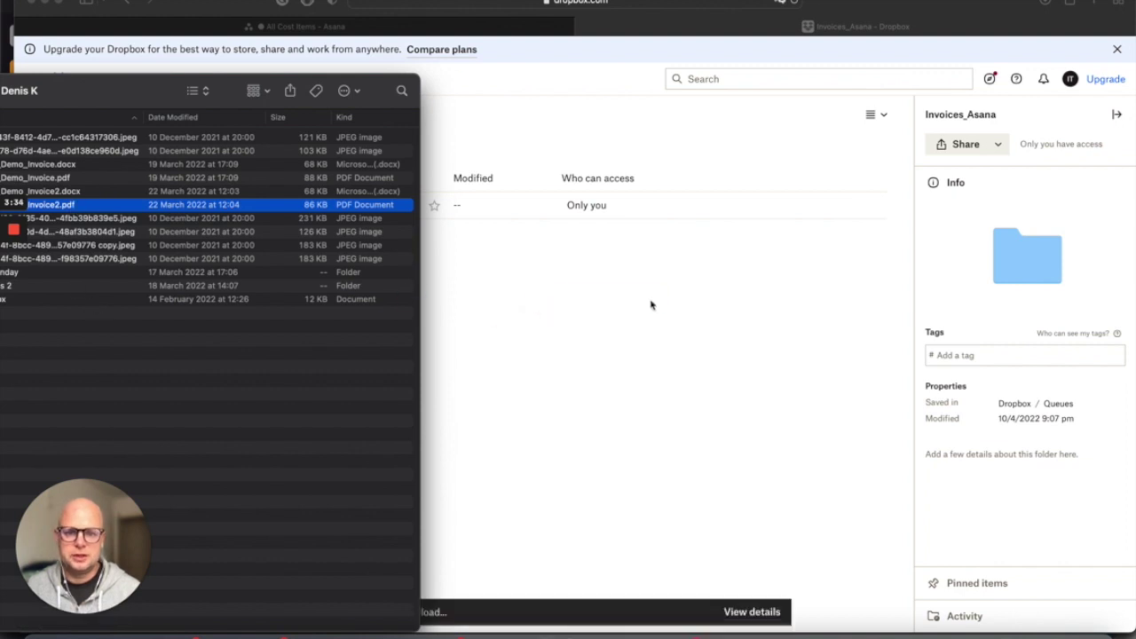
{"action": "left_click", "coordinate": [683, 298]}
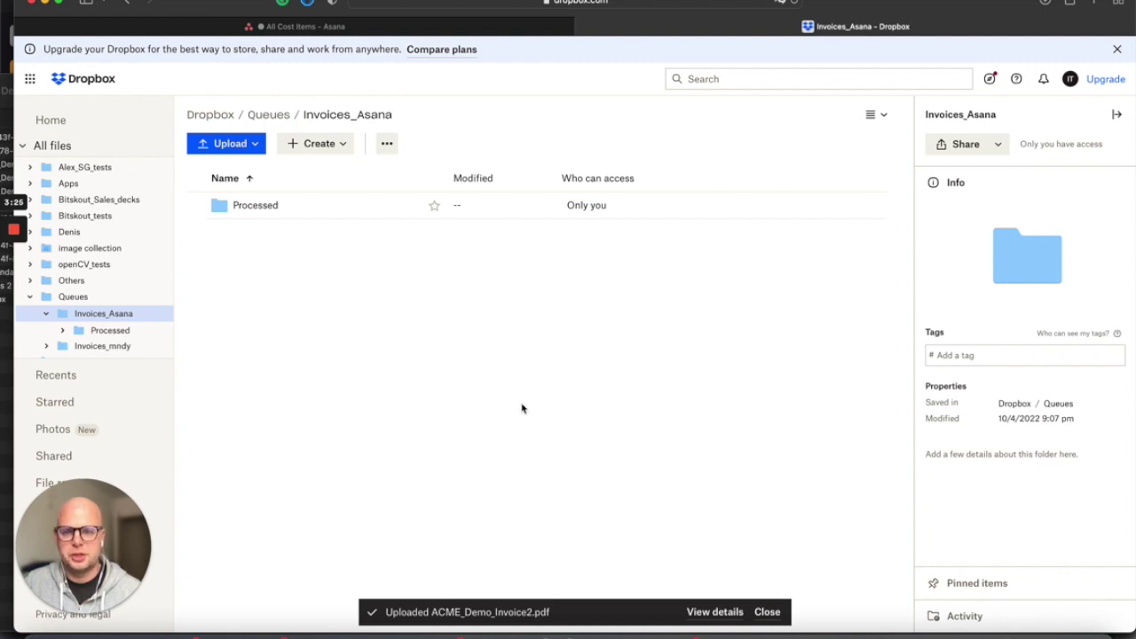
{"action": "left_click", "coordinate": [390, 27]}
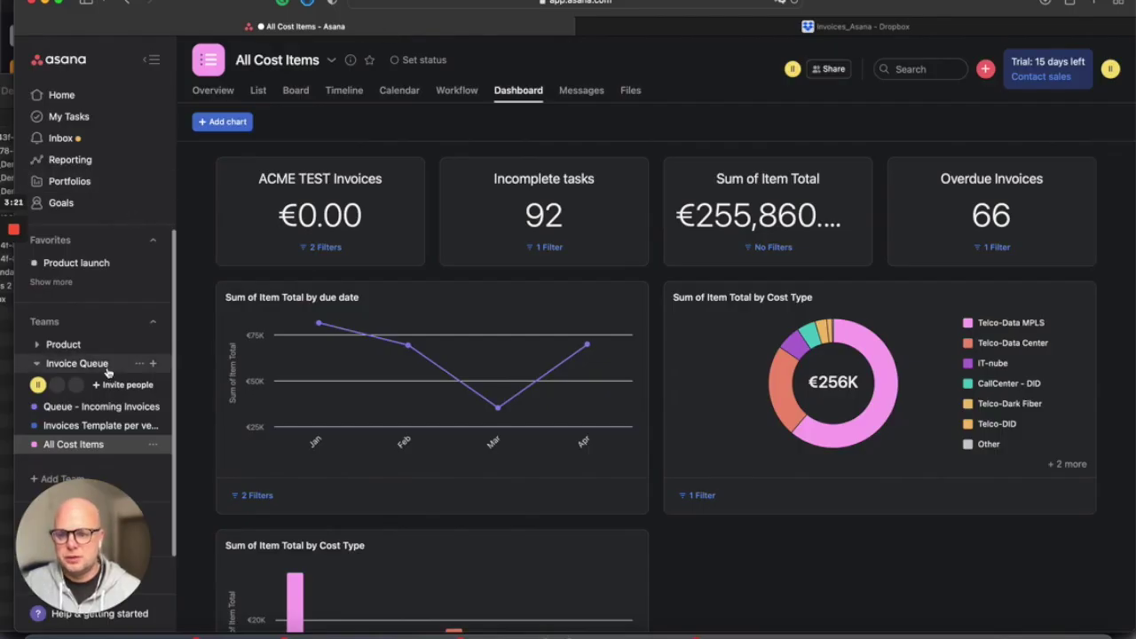
- In Queue - Incoming Invoices, check ACME_Demo_Invoice2.pdf's fields (Processing Finished, ACME, €15,000) and open its details
{"action": "left_click", "coordinate": [93, 406]}
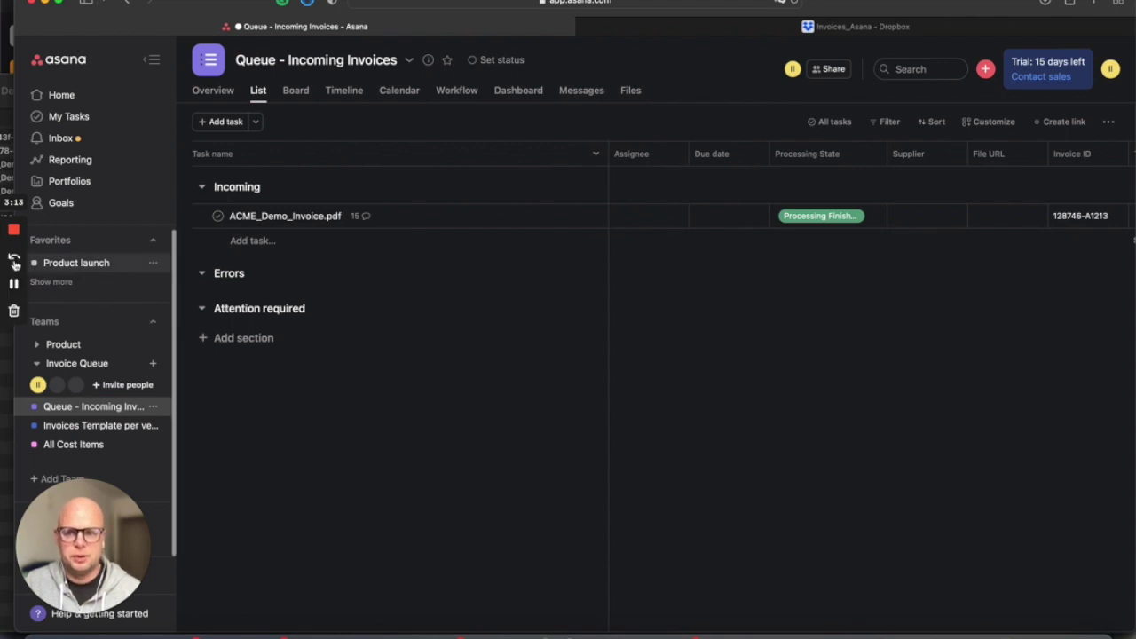
{"action": "left_click", "coordinate": [12, 288]}
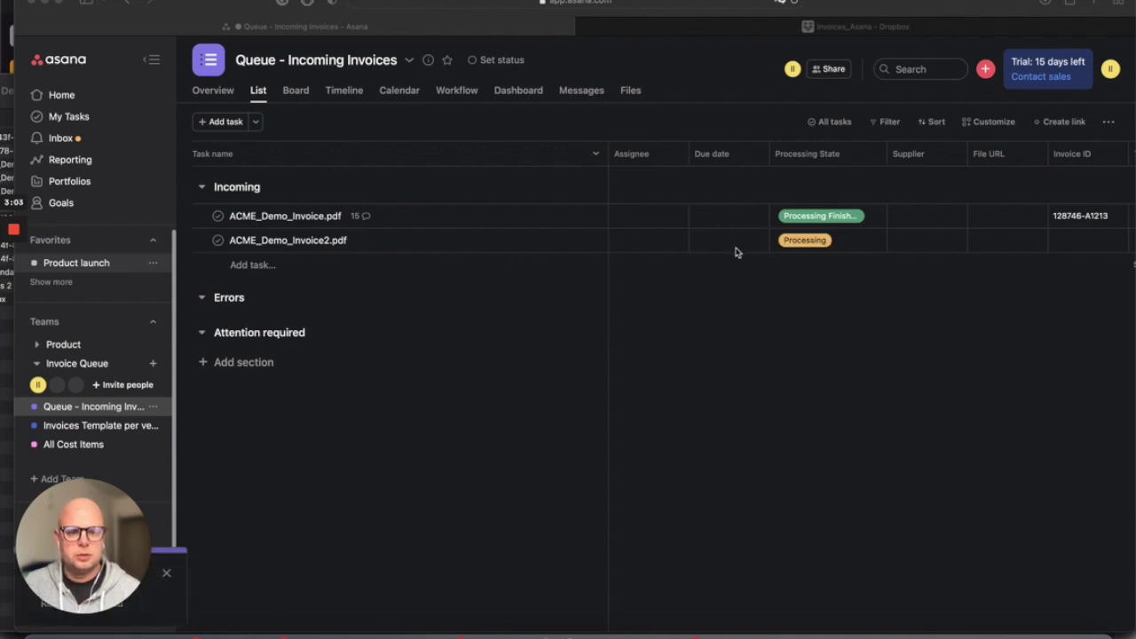
{"action": "scroll", "coordinate": [744, 250], "scroll_direction": "right", "scroll_amount": 1}
{"action": "scroll", "coordinate": [744, 250], "scroll_direction": "right", "scroll_amount": 5}
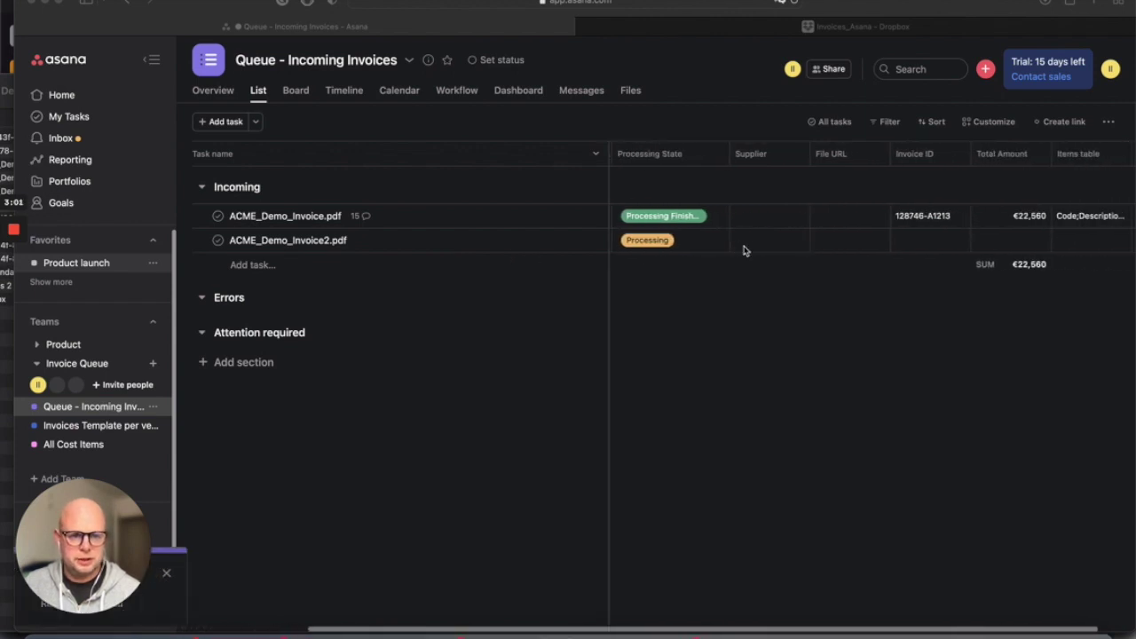
{"action": "scroll", "coordinate": [744, 251], "scroll_direction": "right", "scroll_amount": 2}
{"action": "scroll", "coordinate": [744, 251], "scroll_direction": "left", "scroll_amount": 4}
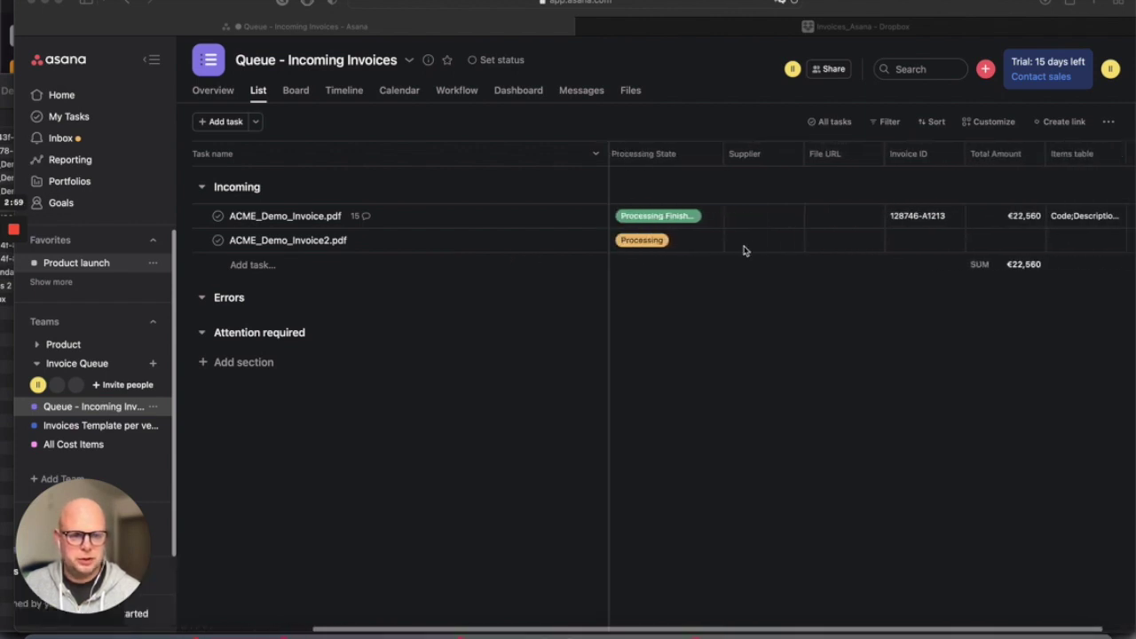
{"action": "scroll", "coordinate": [744, 251], "scroll_direction": "right", "scroll_amount": 2}
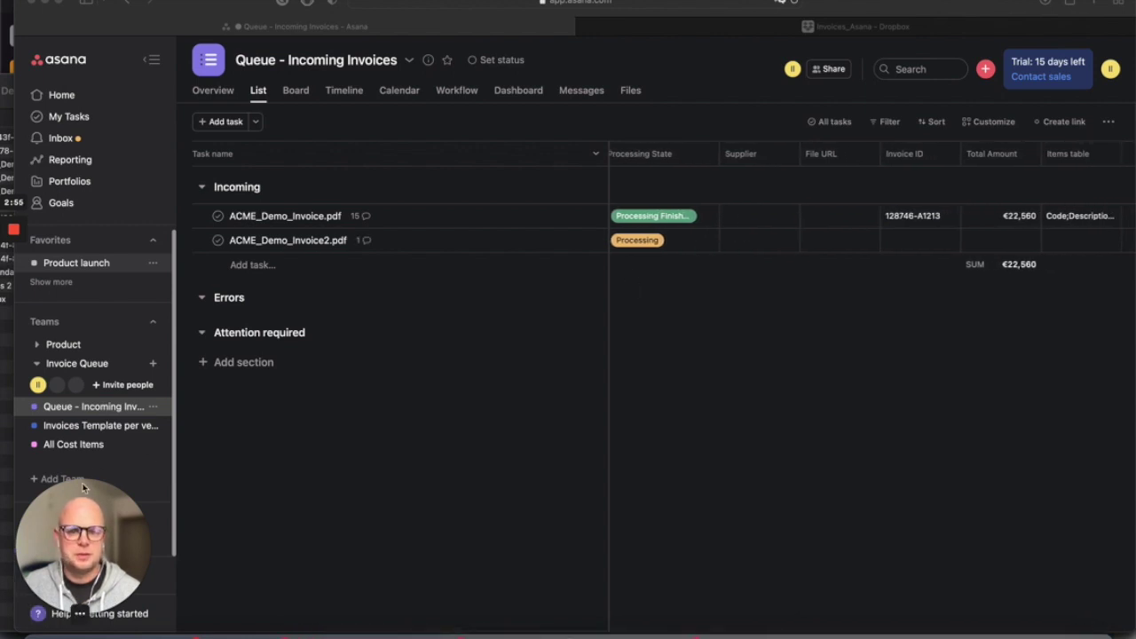
{"action": "scroll", "coordinate": [567, 420], "scroll_direction": "right", "scroll_amount": 2}
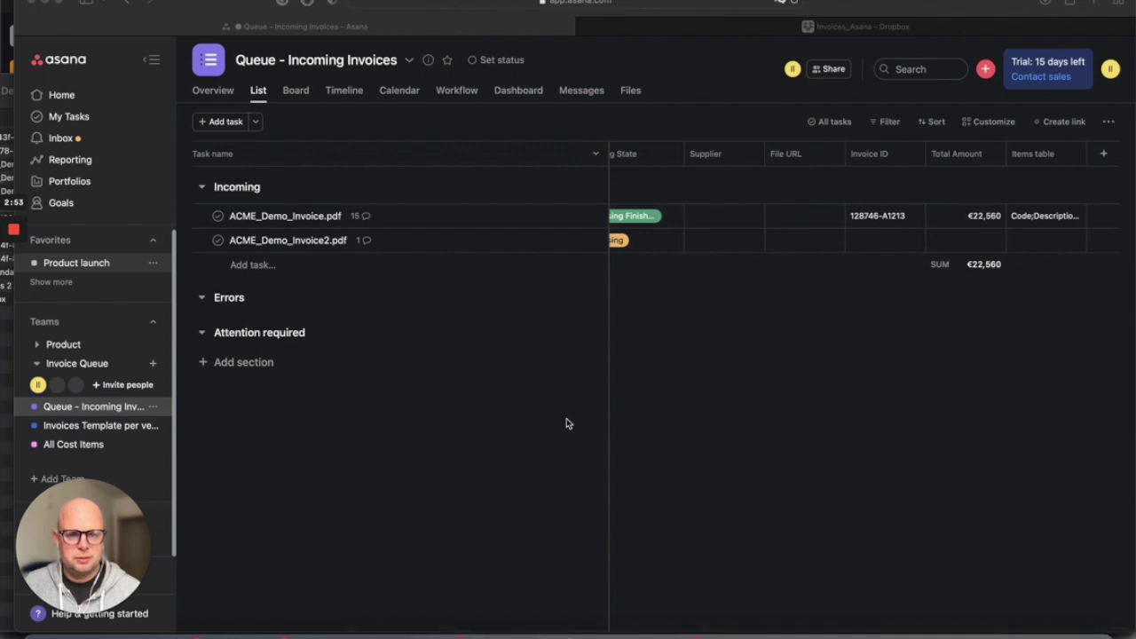
{"action": "scroll", "coordinate": [567, 420], "scroll_direction": "left", "scroll_amount": 2}
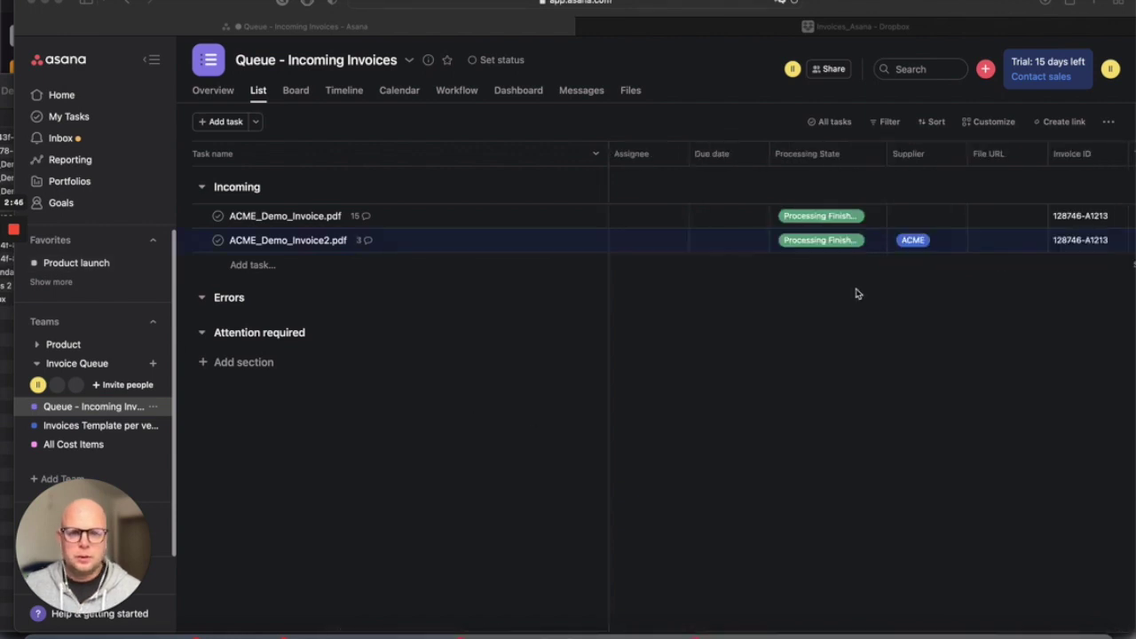
{"action": "scroll", "coordinate": [880, 243], "scroll_direction": "right", "scroll_amount": 5}
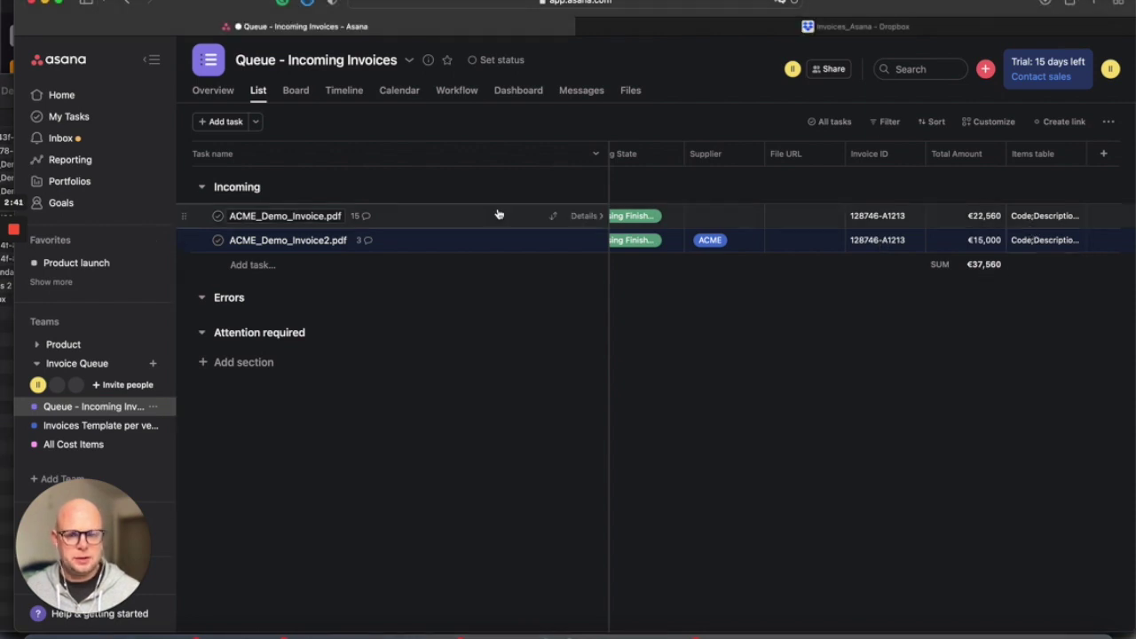
{"action": "scroll", "coordinate": [630, 246], "scroll_direction": "left", "scroll_amount": 5}
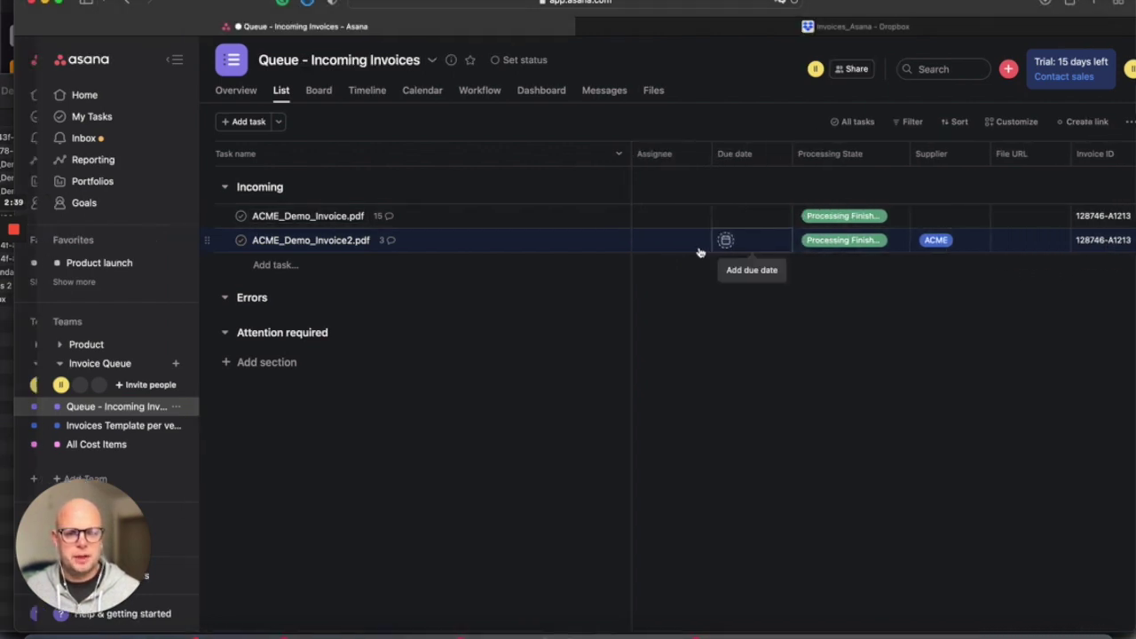
{"action": "left_click", "coordinate": [444, 244]}
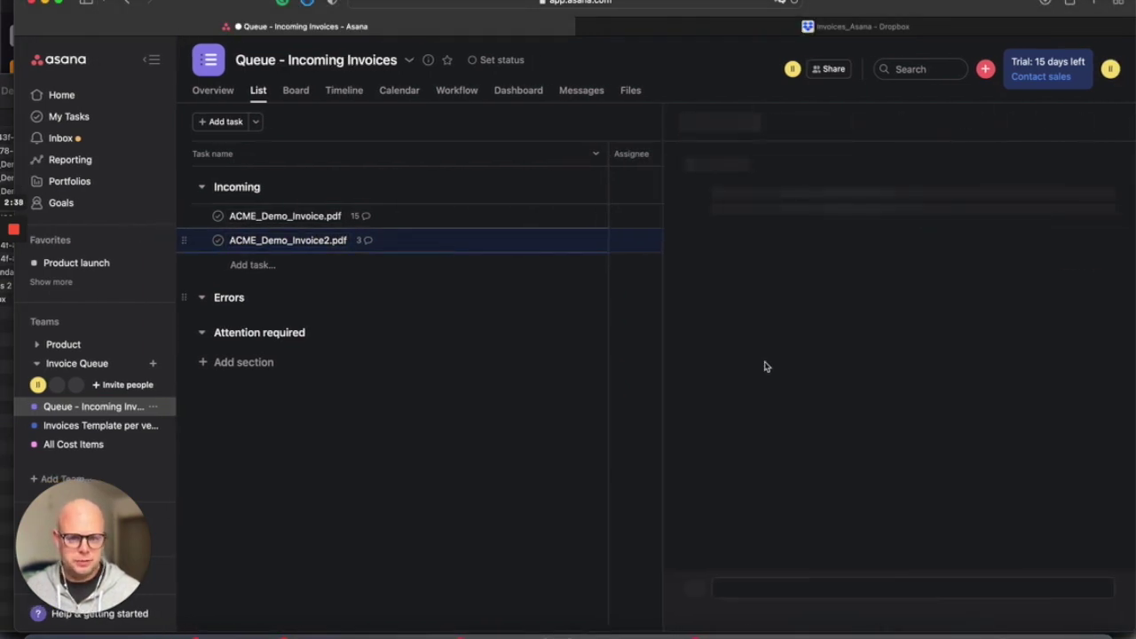
- Preview the attached ACME_Demo_Invoice2.pdf to view its line items, then close the viewer
{"action": "scroll", "coordinate": [804, 515], "scroll_direction": "down", "scroll_amount": 8}
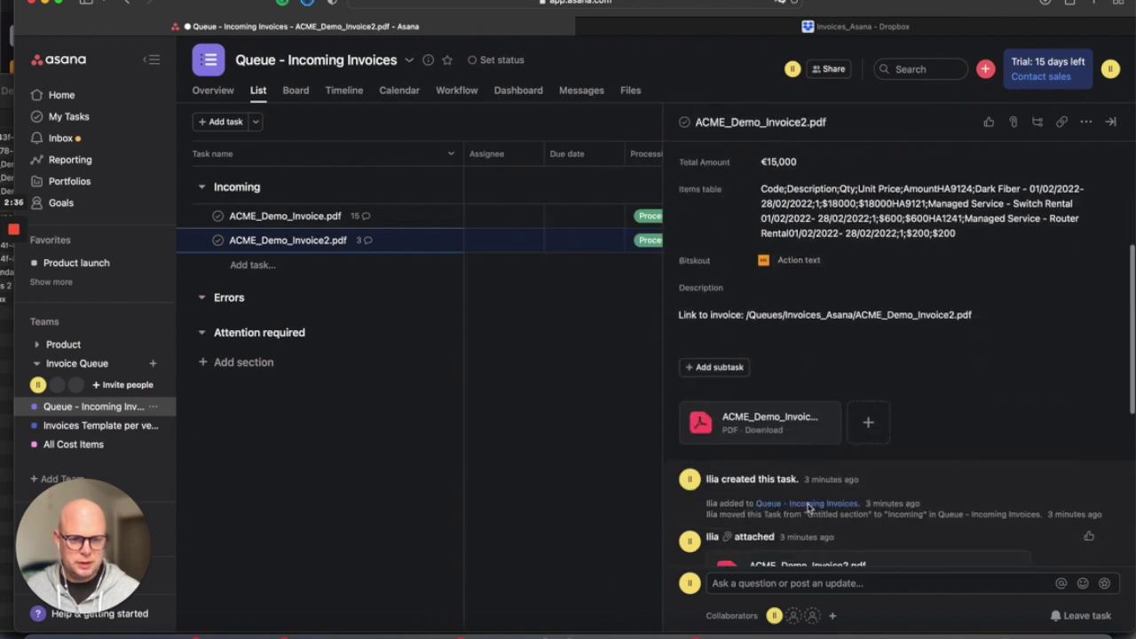
{"action": "scroll", "coordinate": [808, 508], "scroll_direction": "down", "scroll_amount": 1}
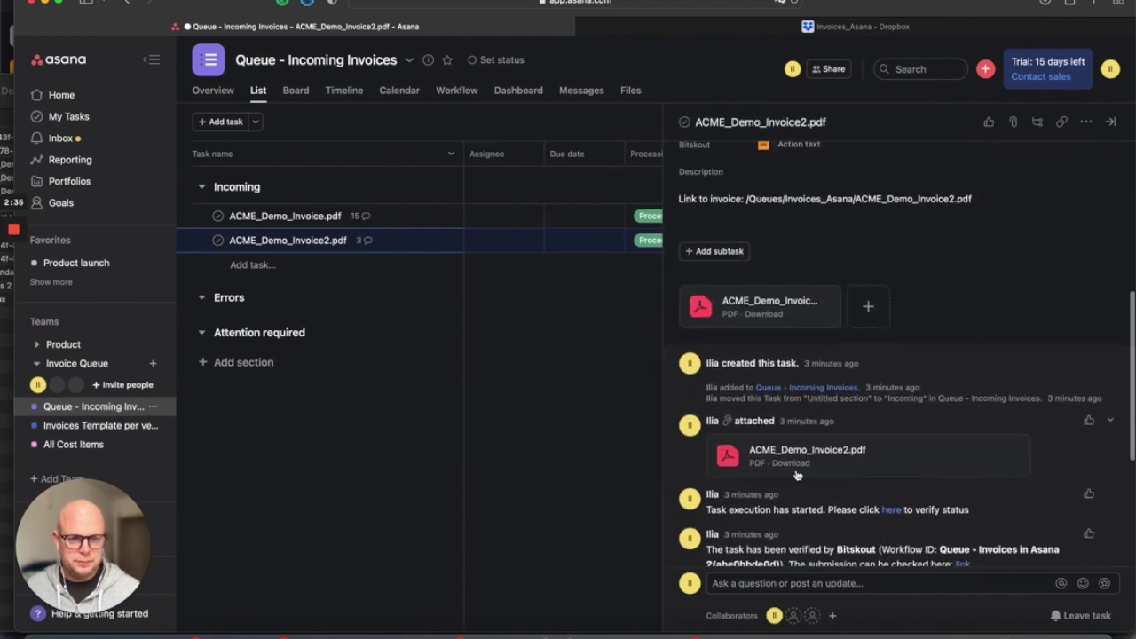
{"action": "left_click", "coordinate": [763, 309]}
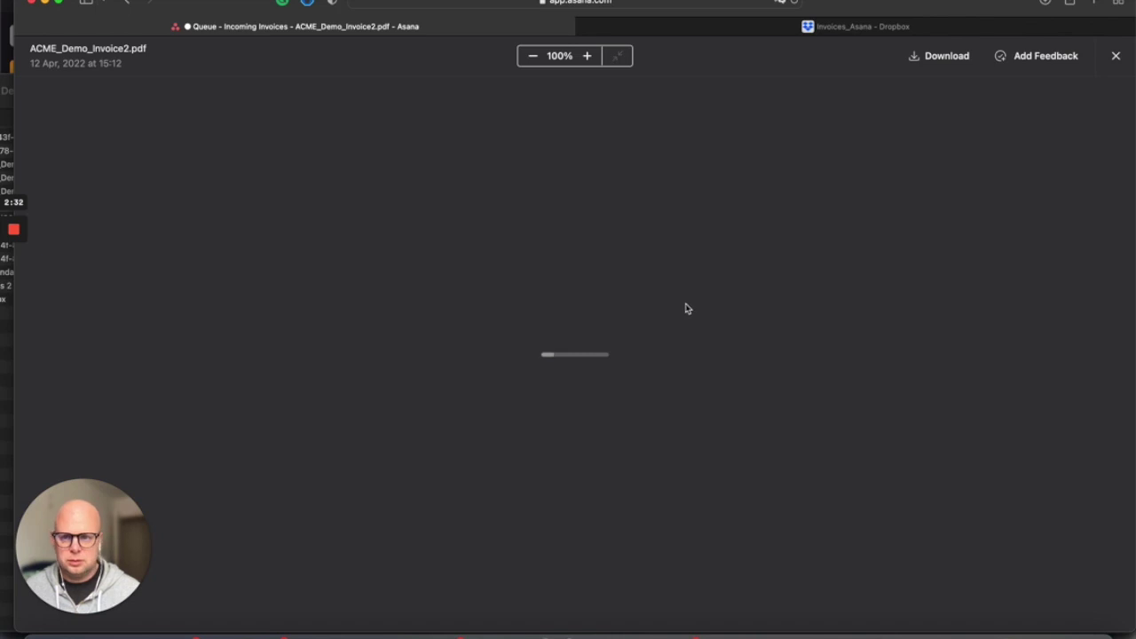
{"action": "scroll", "coordinate": [480, 363], "scroll_direction": "down", "scroll_amount": 5}
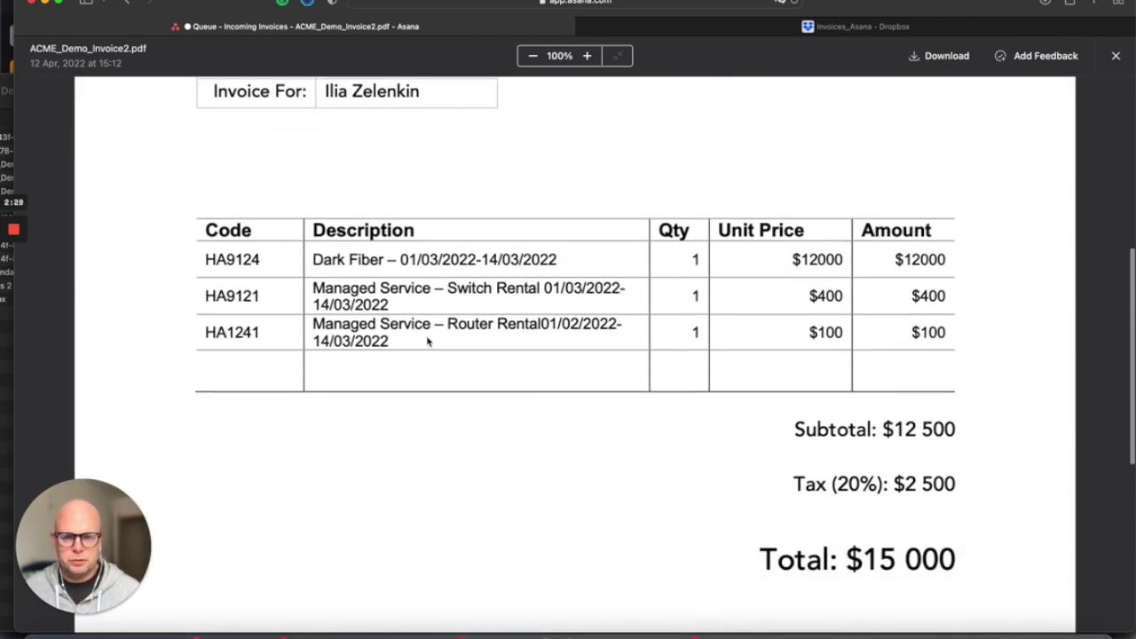
{"action": "left_click", "coordinate": [1117, 56]}
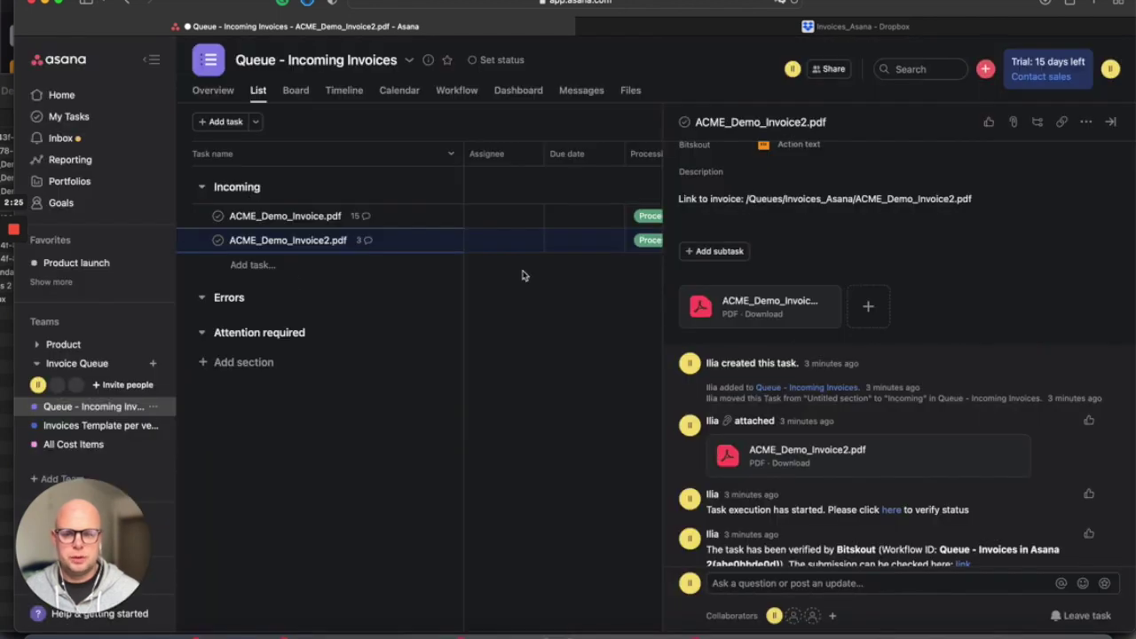
- Open All Cost Items and scroll down to the new Dark Fiber, Switch Rental and Router Rental rows
{"action": "left_click", "coordinate": [74, 444]}
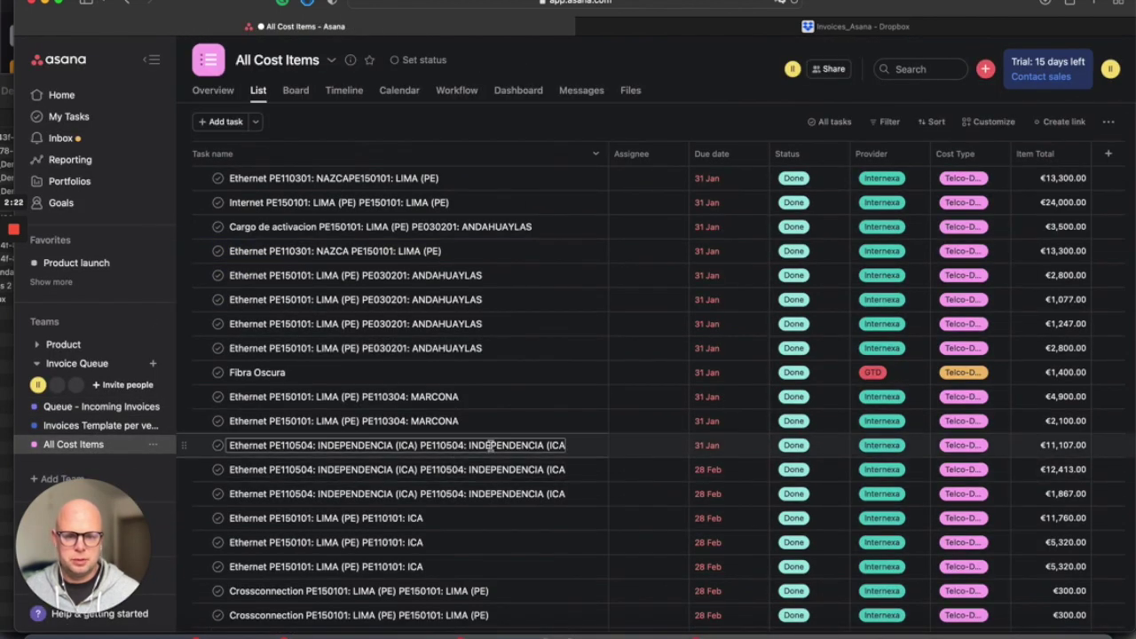
{"action": "scroll", "coordinate": [490, 447], "scroll_direction": "down", "scroll_amount": 5}
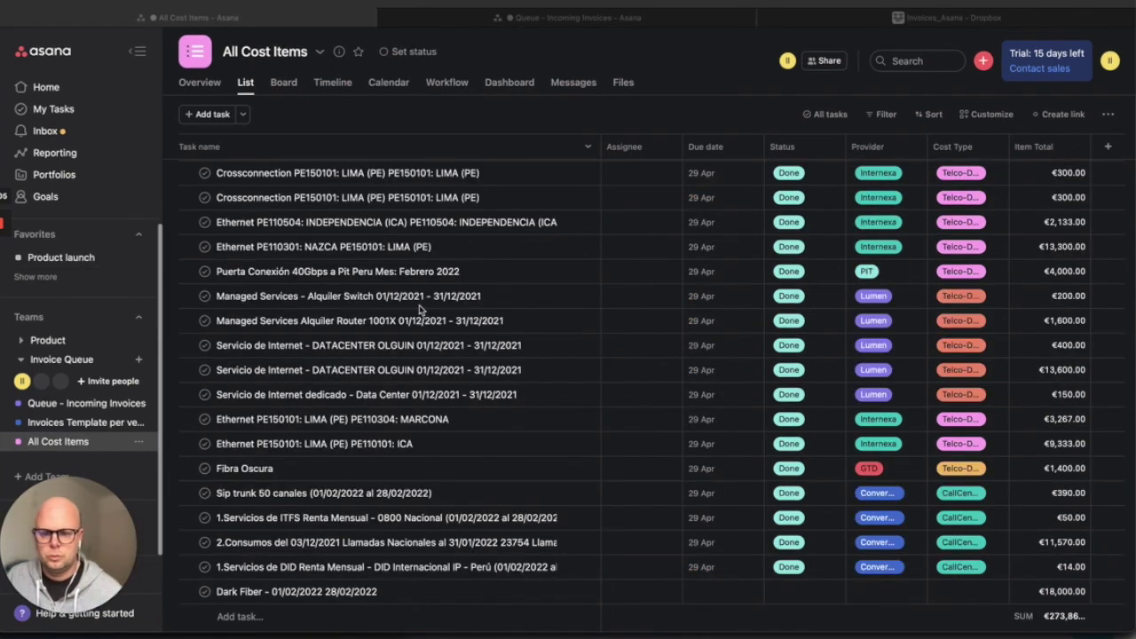
{"action": "scroll", "coordinate": [416, 309], "scroll_direction": "down", "scroll_amount": 1}
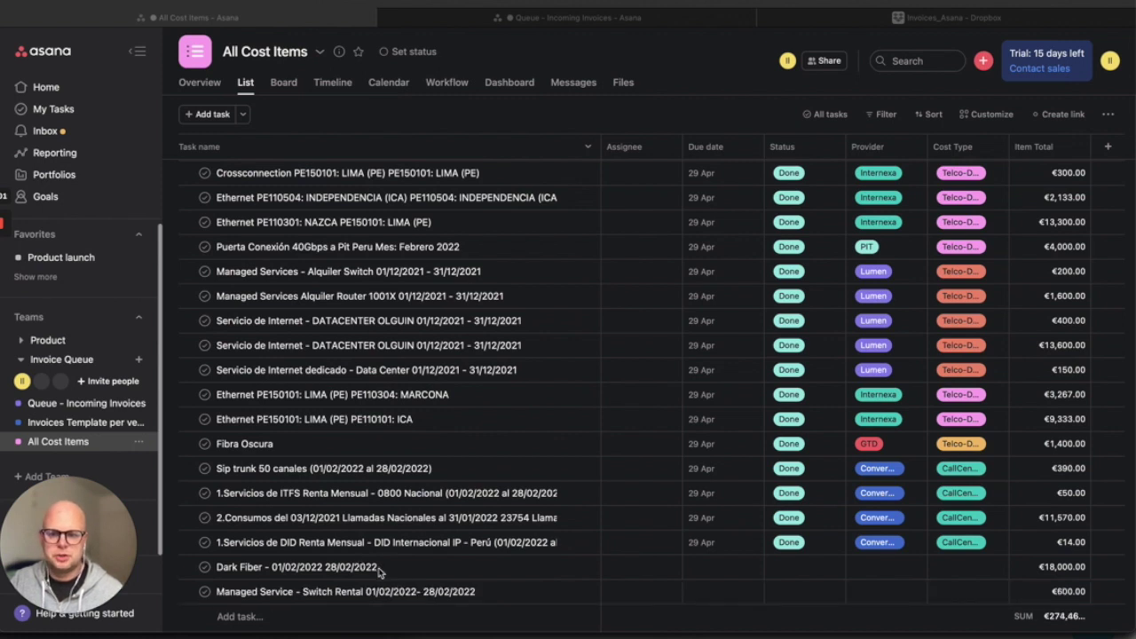
{"action": "scroll", "coordinate": [419, 567], "scroll_direction": "down", "scroll_amount": 1}
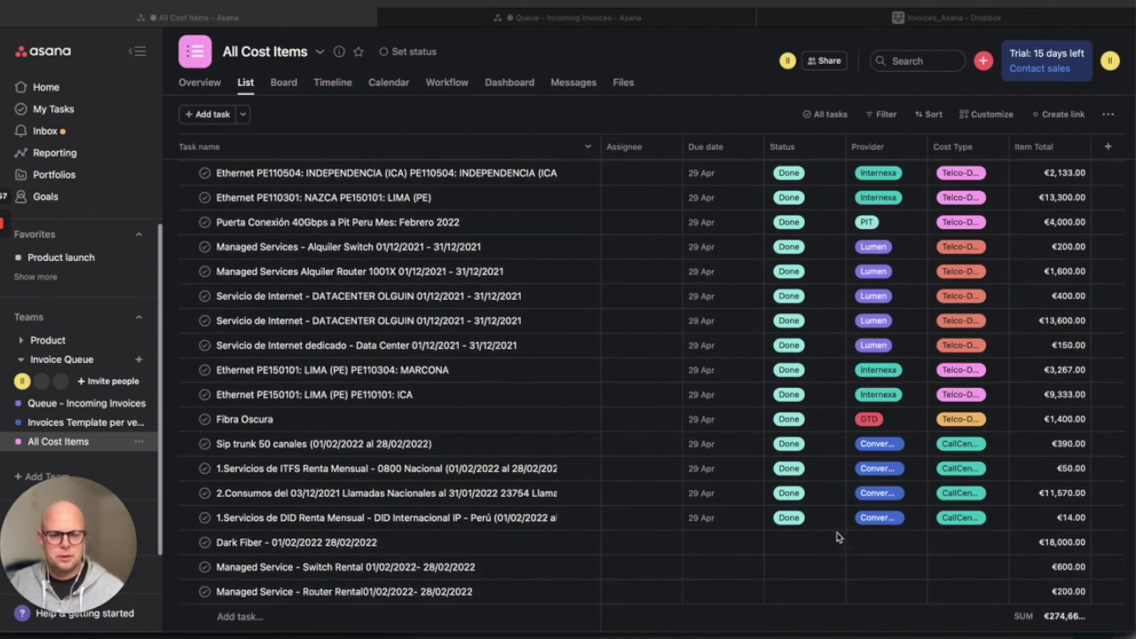
{"action": "scroll", "coordinate": [836, 537], "scroll_direction": "down", "scroll_amount": 1}
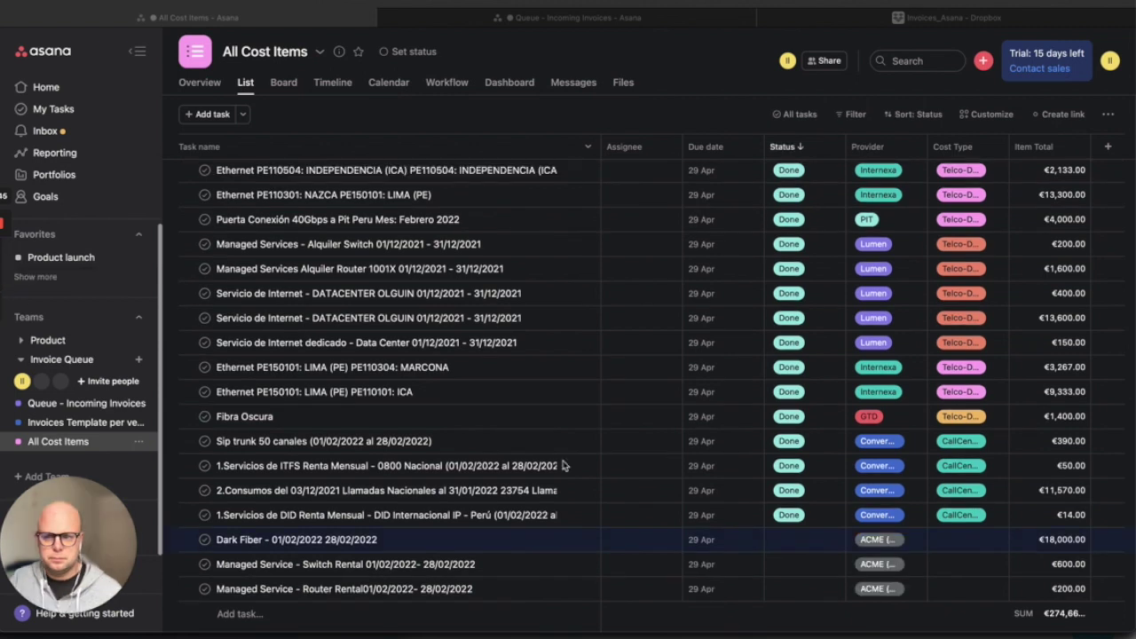
{"action": "left_click", "coordinate": [830, 543]}
- Set Dark Fiber, Switch Rental and Router Rental statuses to Processing and view the dashboard
{"action": "left_click", "coordinate": [833, 481]}
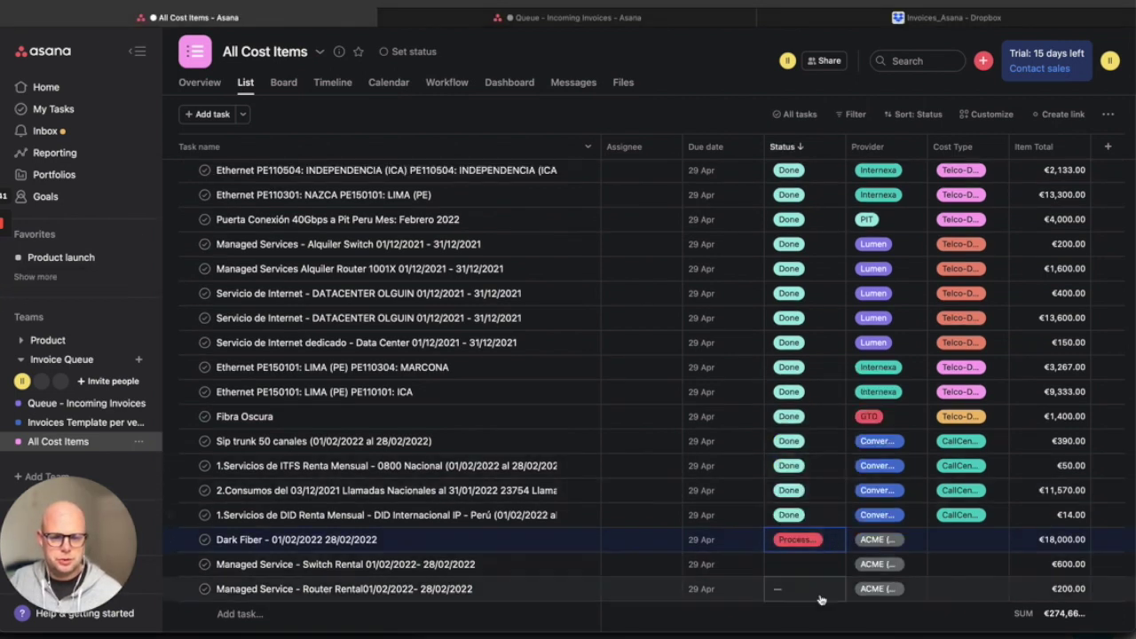
{"action": "left_click", "coordinate": [830, 568]}
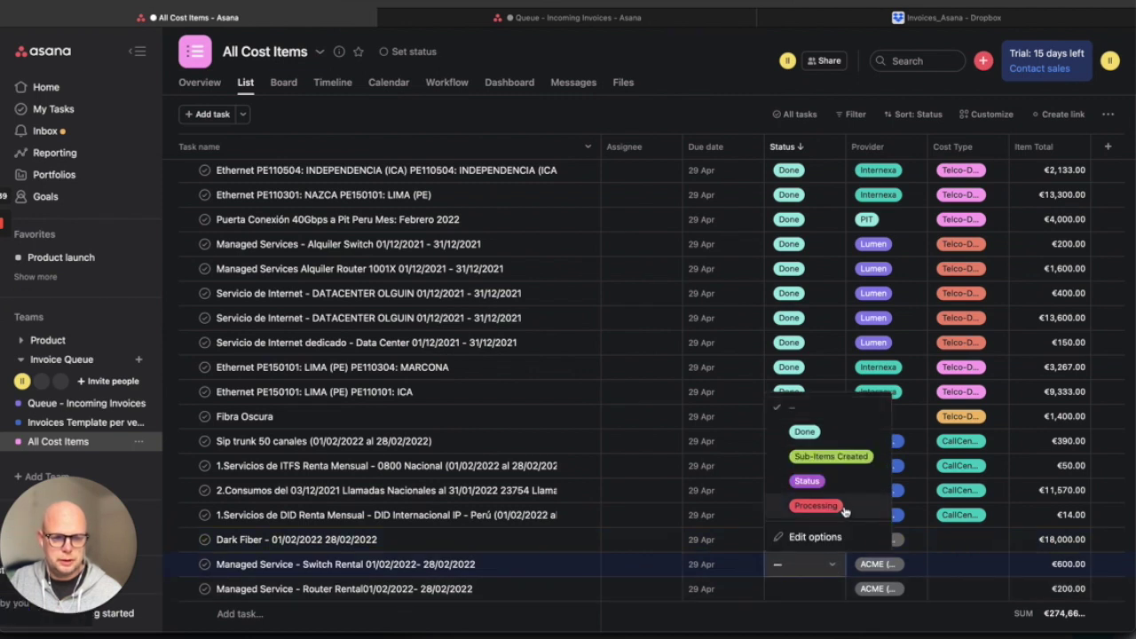
{"action": "left_click", "coordinate": [845, 512]}
{"action": "left_click", "coordinate": [828, 591]}
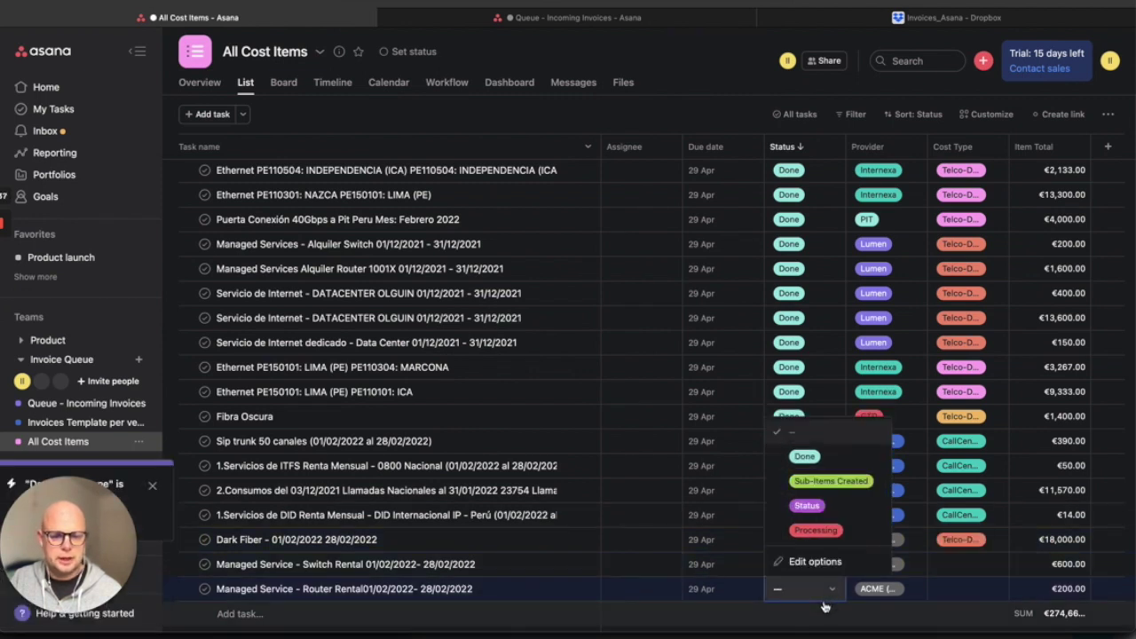
{"action": "left_click", "coordinate": [816, 530]}
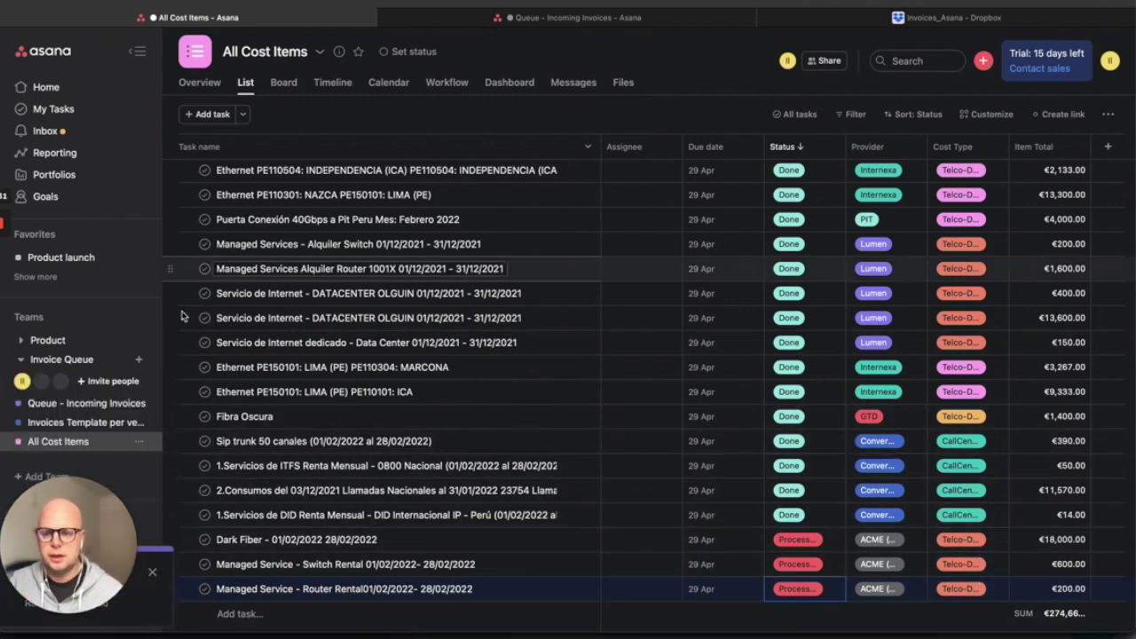
{"action": "left_click", "coordinate": [516, 85]}
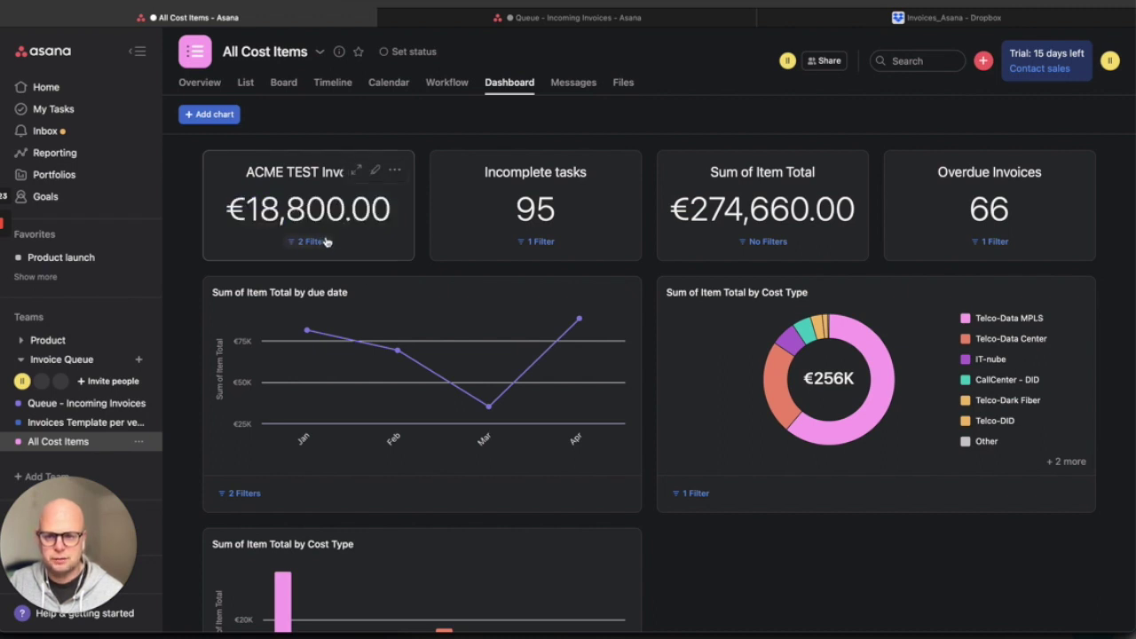
{"action": "mouse_move", "coordinate": [324, 242]}
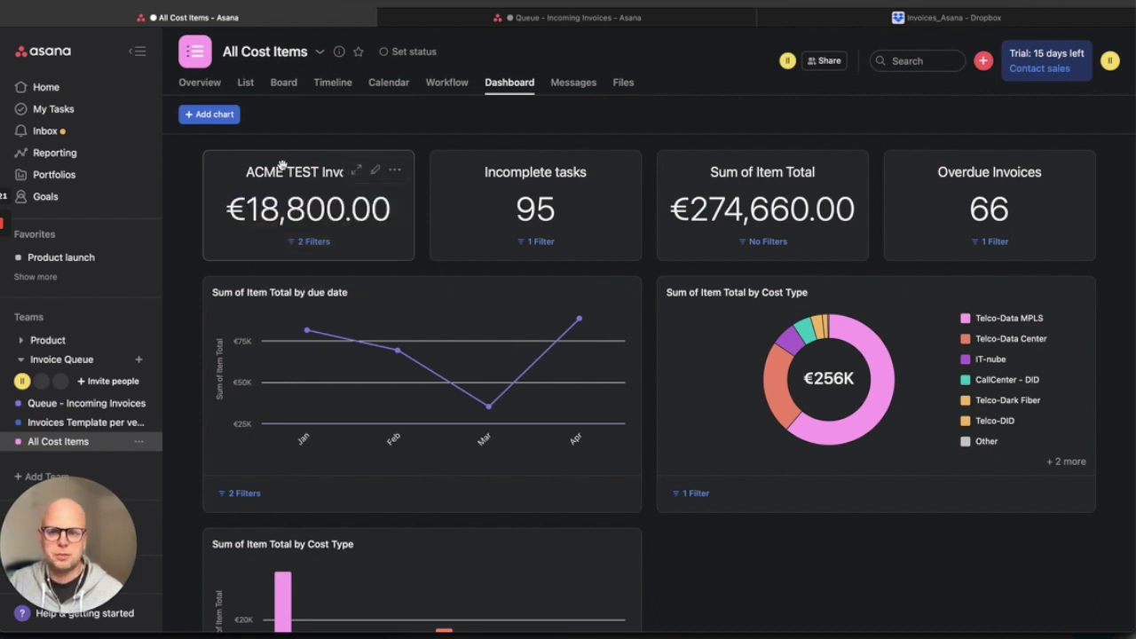
{"action": "scroll", "coordinate": [479, 274], "scroll_direction": "down", "scroll_amount": 3}
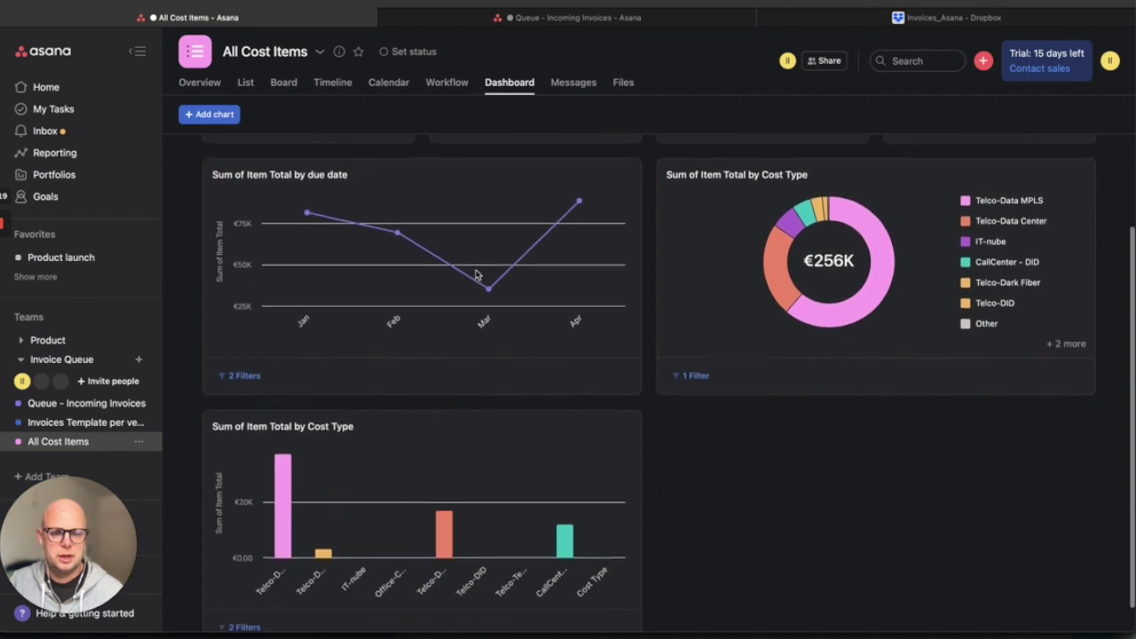
{"action": "scroll", "coordinate": [476, 271], "scroll_direction": "up", "scroll_amount": 3}
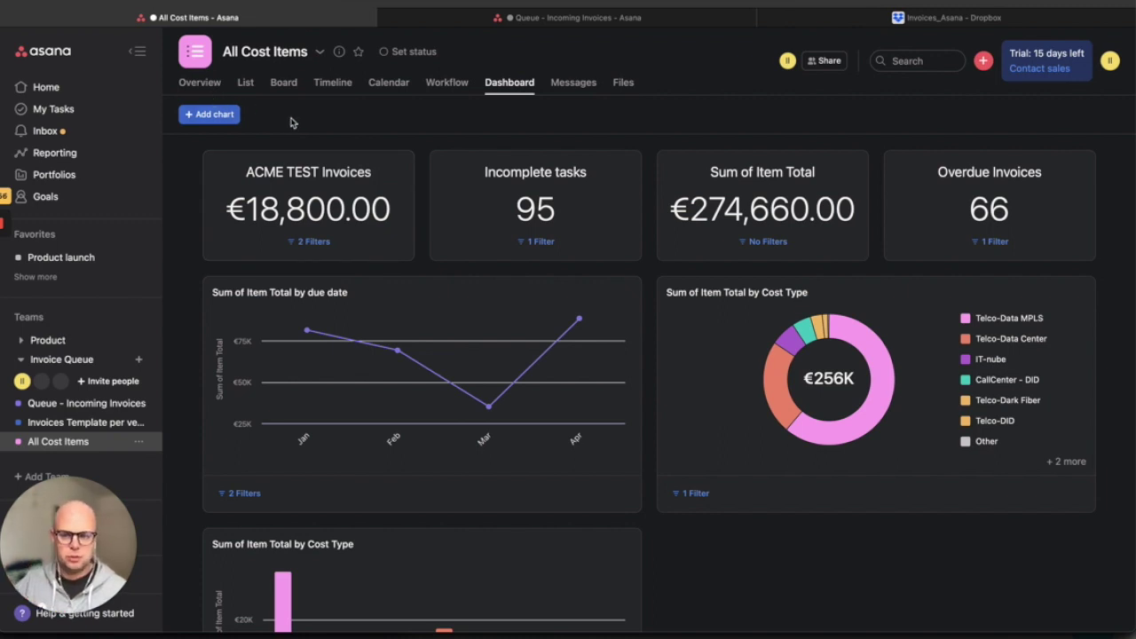
{"action": "mouse_move", "coordinate": [384, 153]}
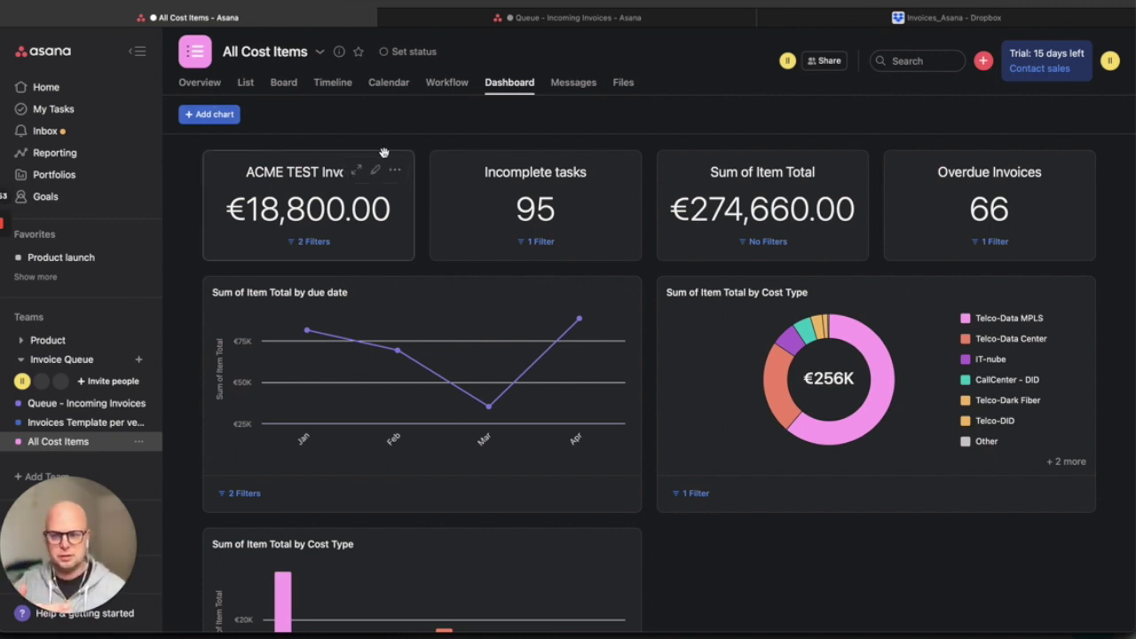